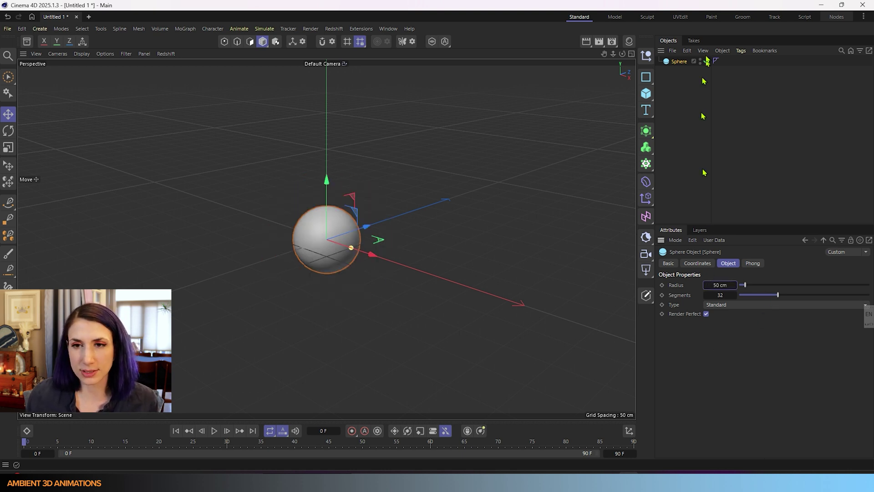
Add a Pyro Emitter simulation tag to the sphere and play the simulation.
right_click(676, 66)
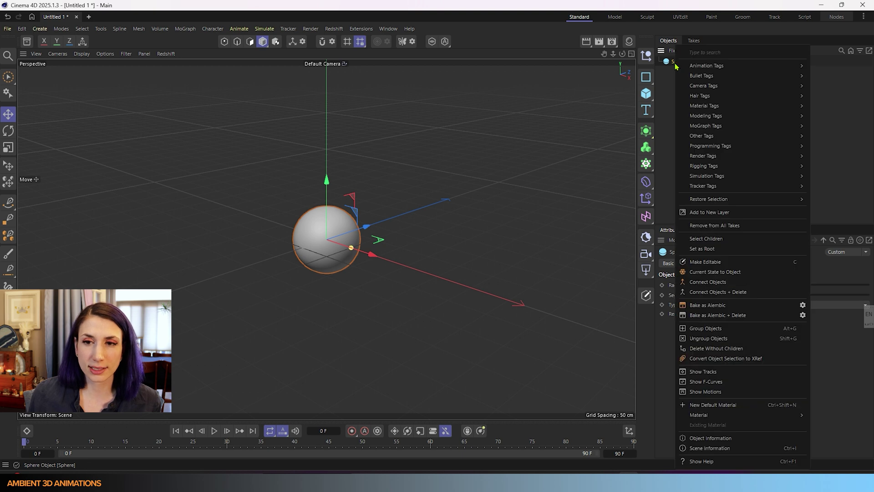
mouse_move(736, 181)
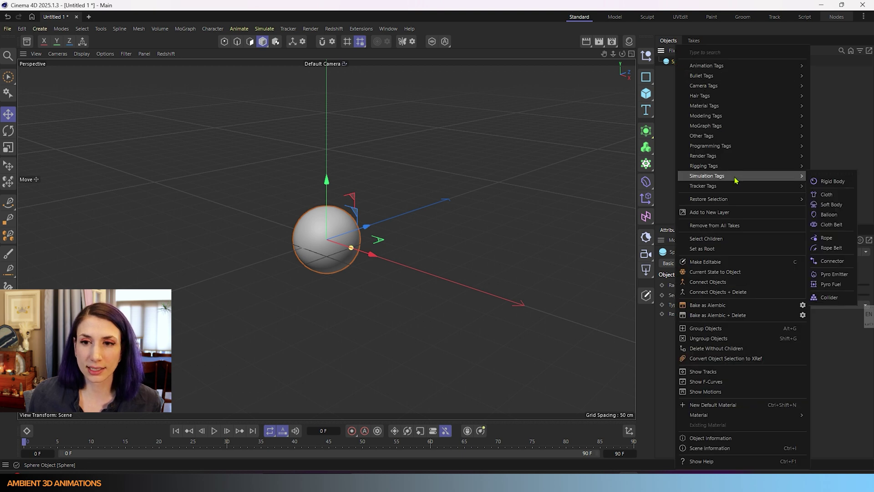
click(834, 274)
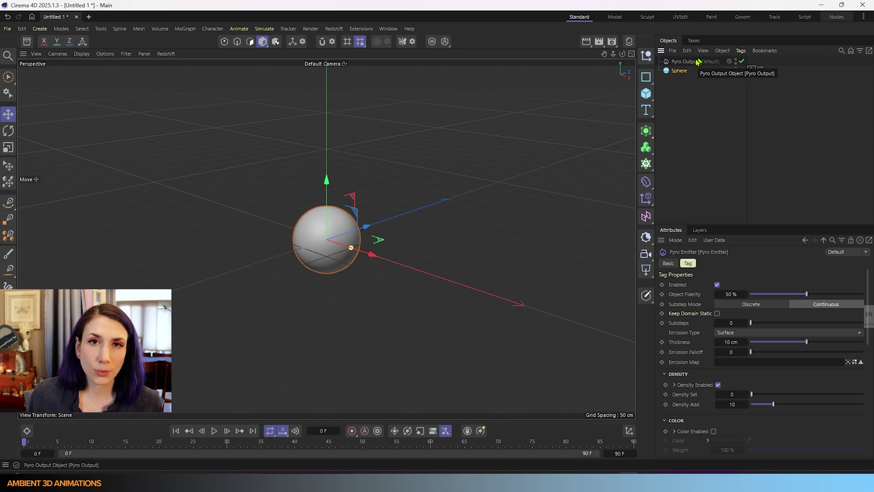
click(266, 28)
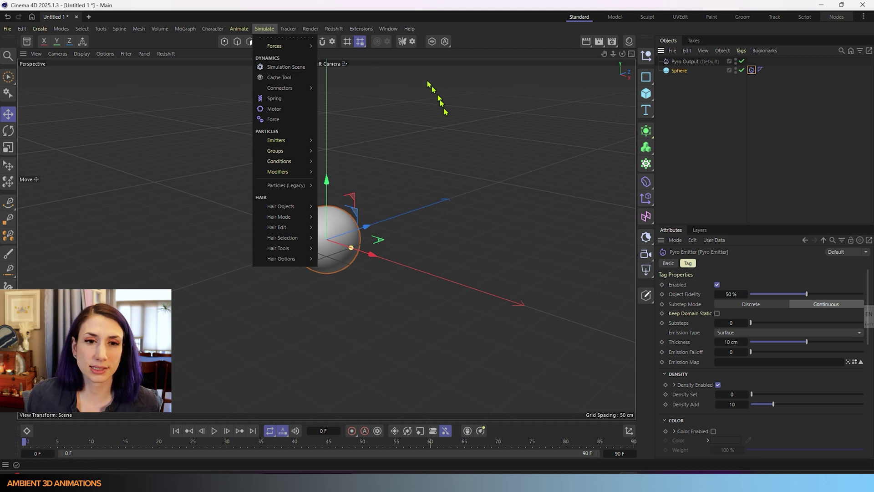
click(738, 142)
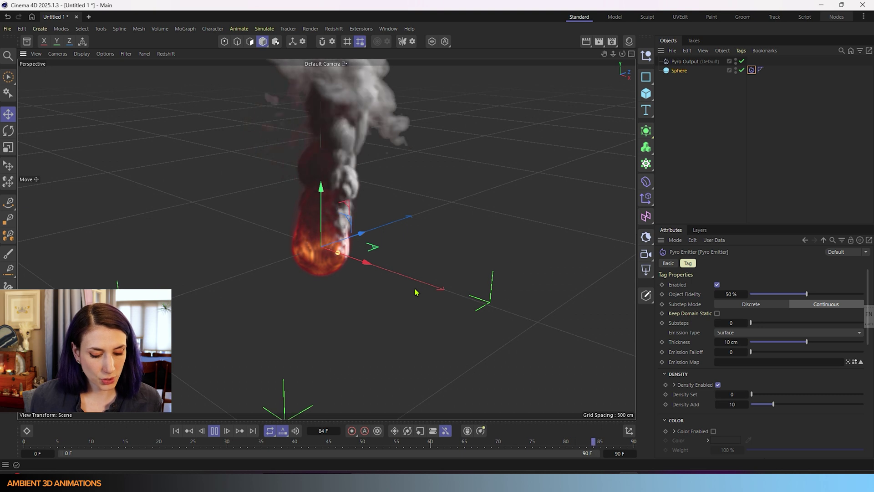
Open the Pyro simulation settings of the project.
key(ctrl+d)
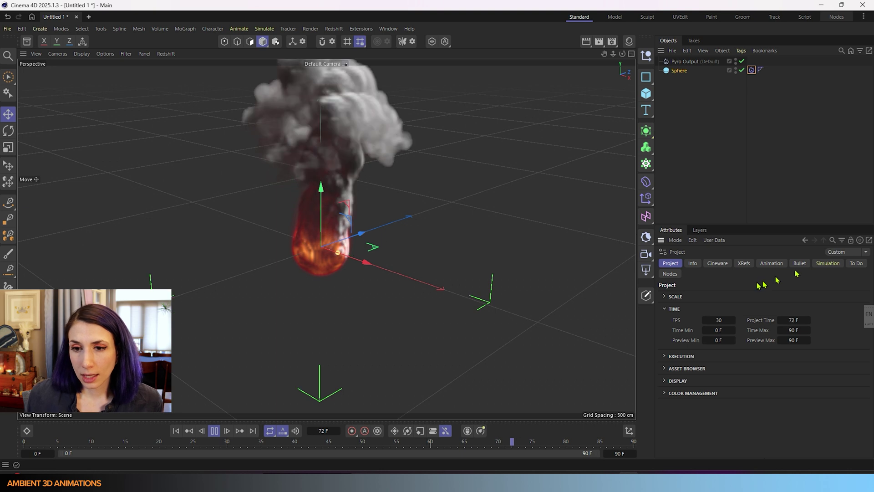
click(821, 264)
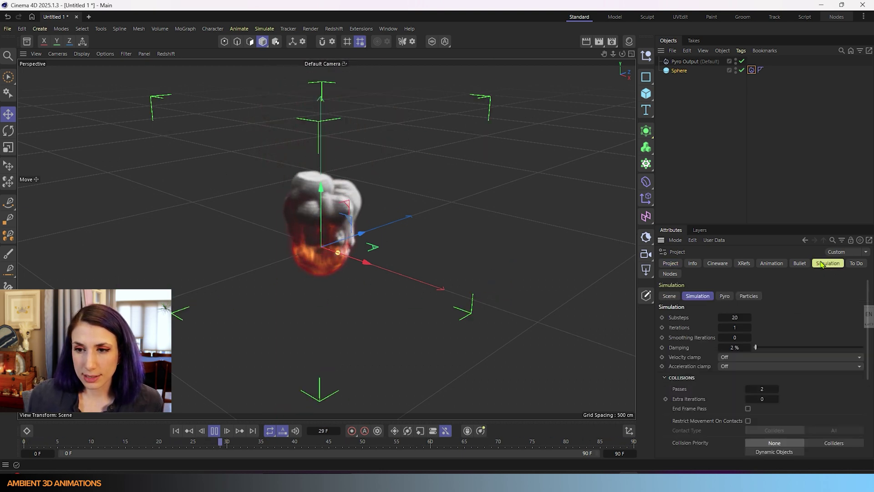
click(724, 296)
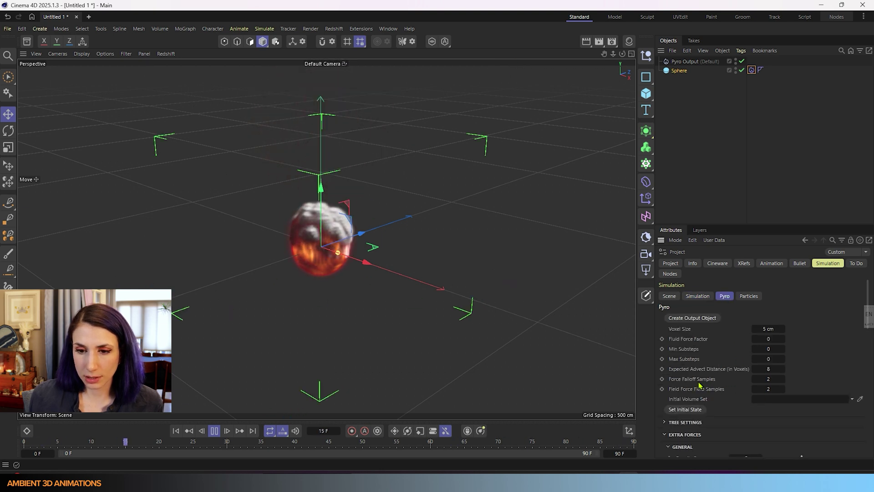
Expand the Turbulence settings under Extra Forces, set Vorticity Strength to 0 and show its source options.
scroll(700, 385, down, 3)
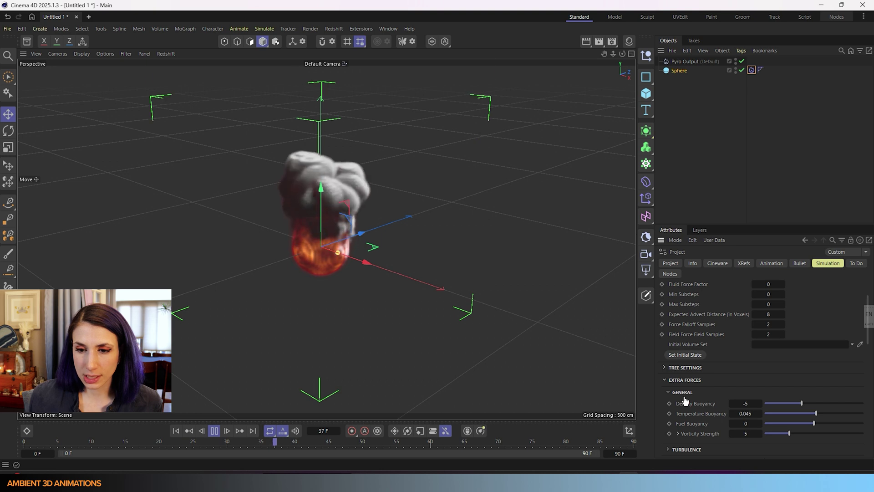
scroll(684, 399, down, 3)
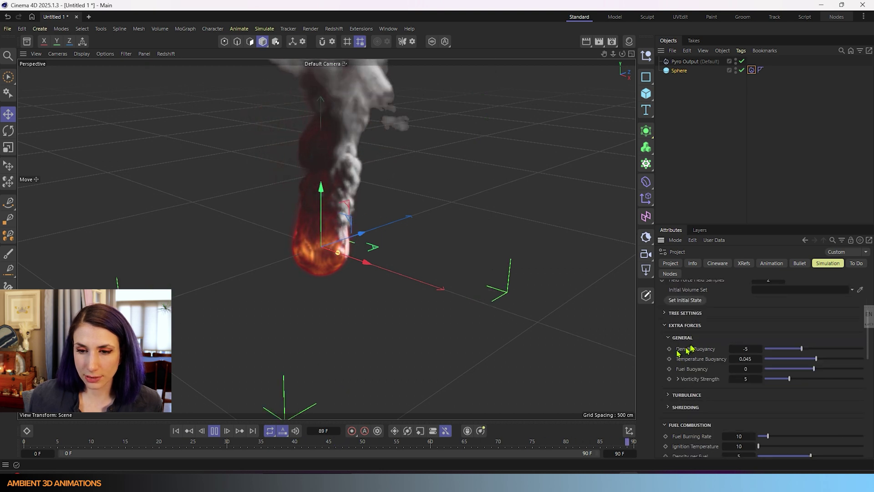
click(672, 394)
scroll(688, 378, down, 3)
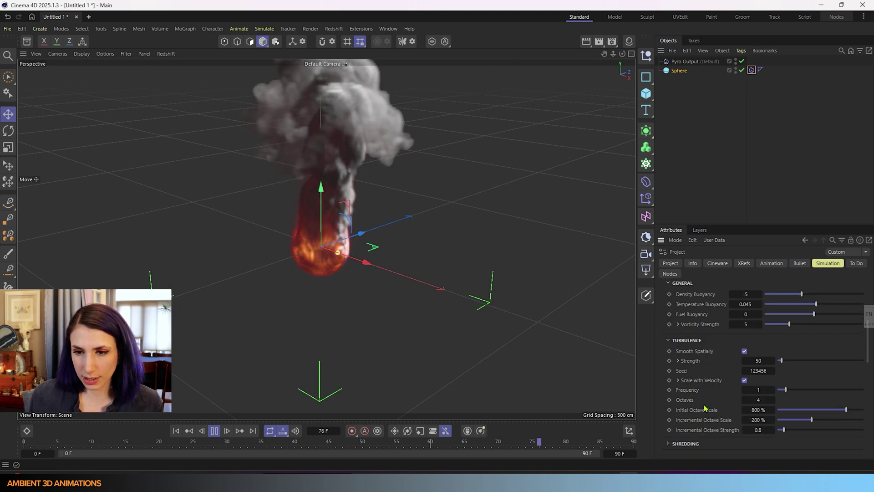
scroll(707, 383, up, 3)
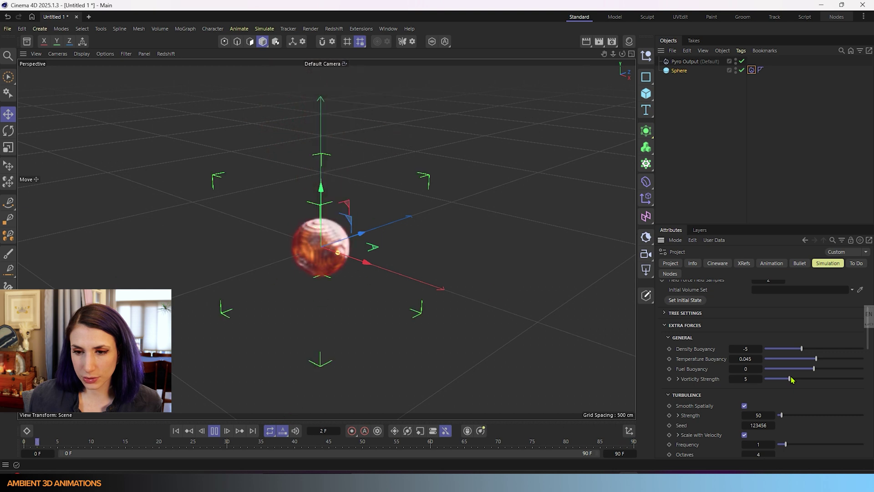
drag(789, 378, 781, 378)
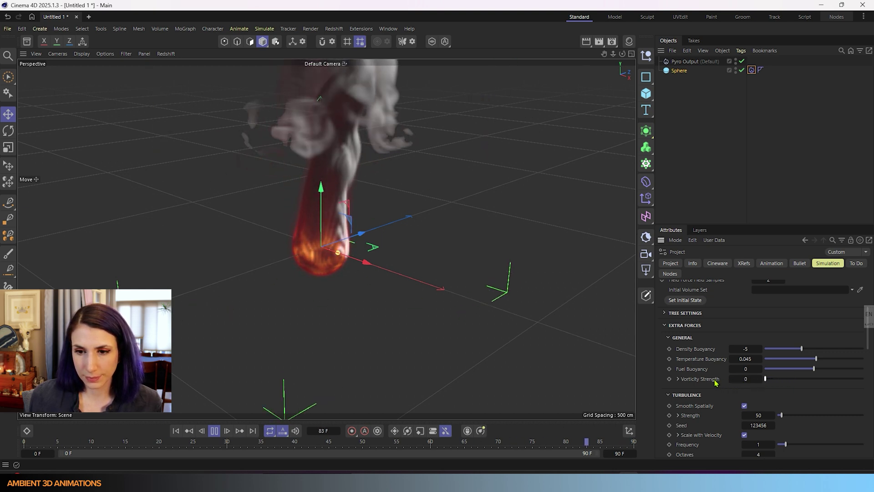
click(678, 378)
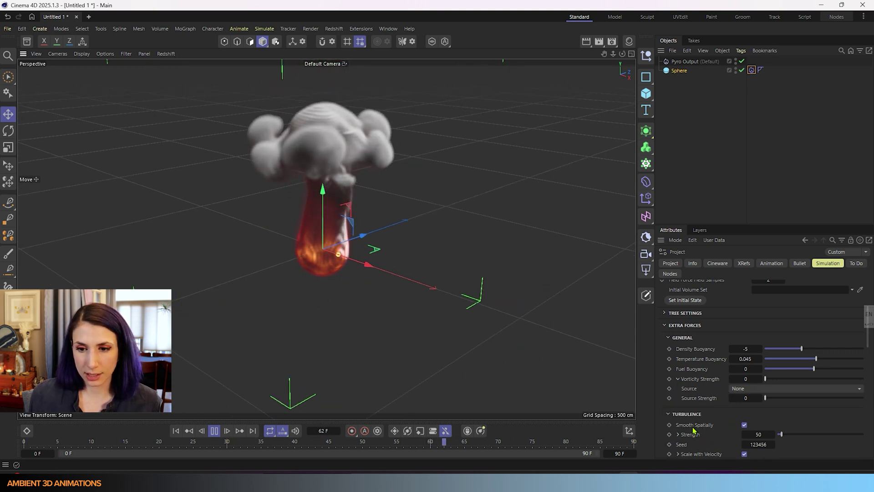
Set the turbulence Strength to 370 and turn off Smooth Spatially.
scroll(692, 427, down, 3)
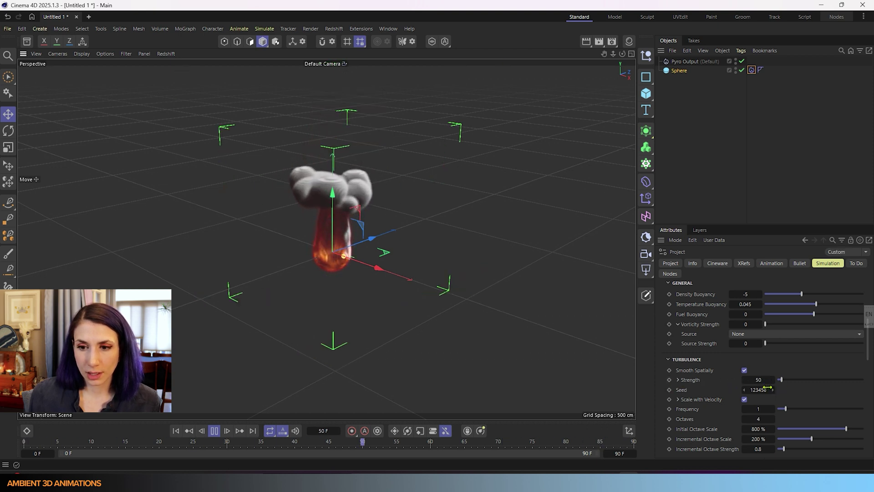
drag(782, 381, 782, 382)
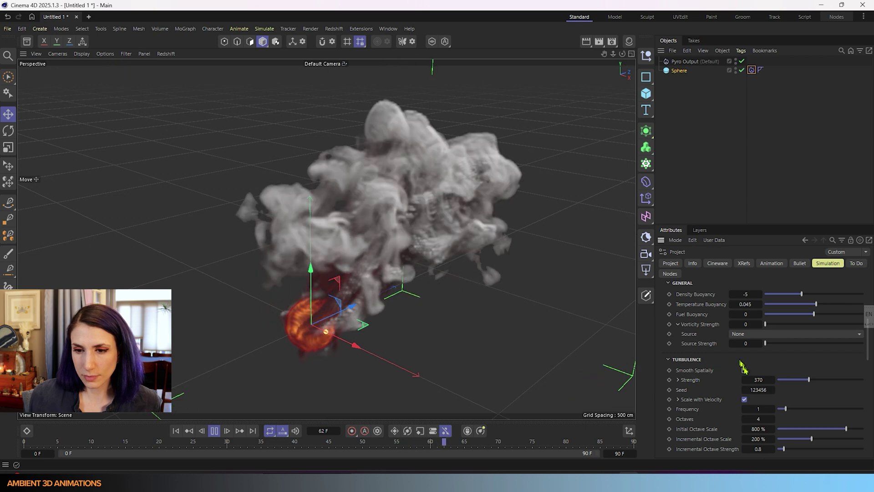
click(744, 370)
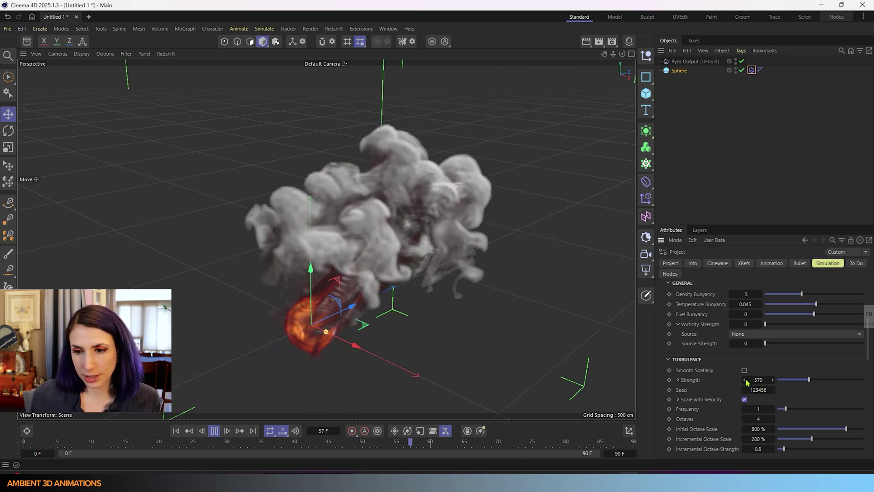
Set the turbulence Strength to 230, the Seed to 124165 and the Velocity Factor to 1.7.
click(788, 379)
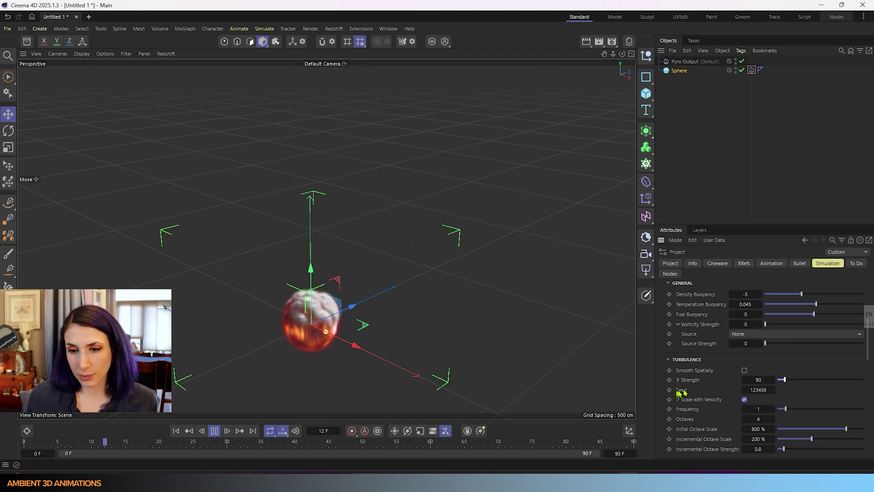
drag(755, 394, 761, 394)
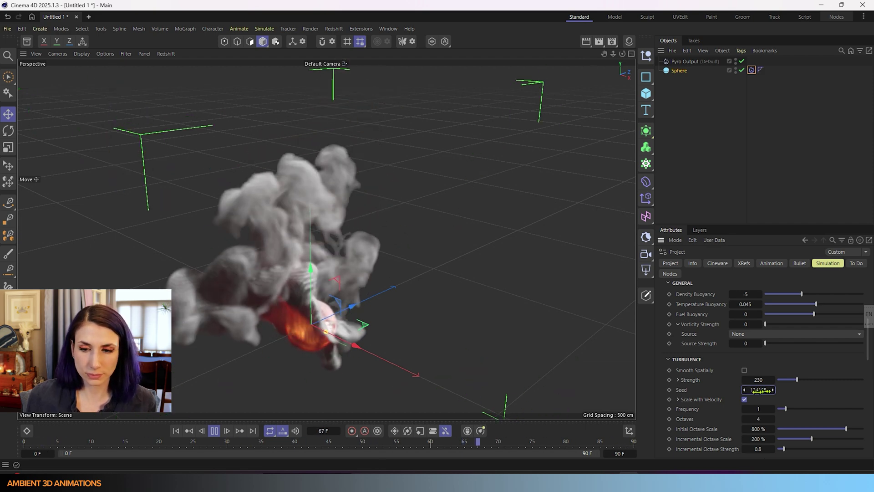
click(679, 400)
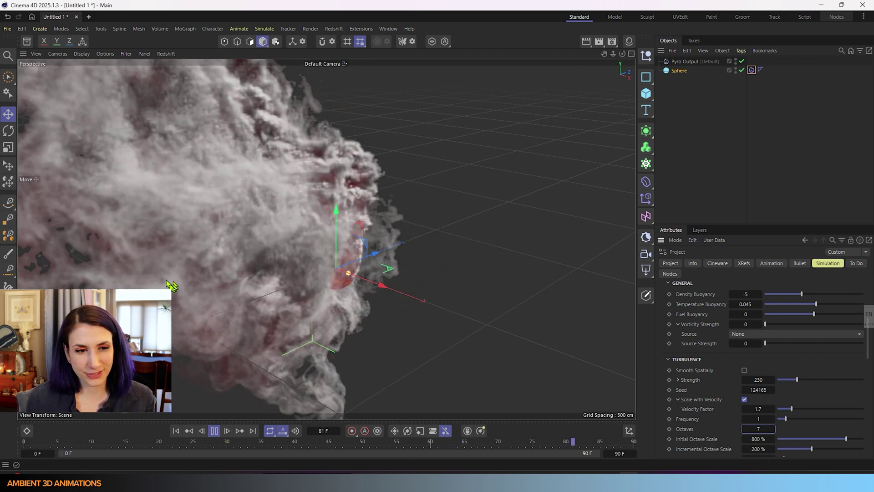
Turn off Scale with Velocity, reduce the turbulence Octaves to 1 and restart the simulation from the first frame.
click(744, 430)
click(744, 429)
click(744, 429)
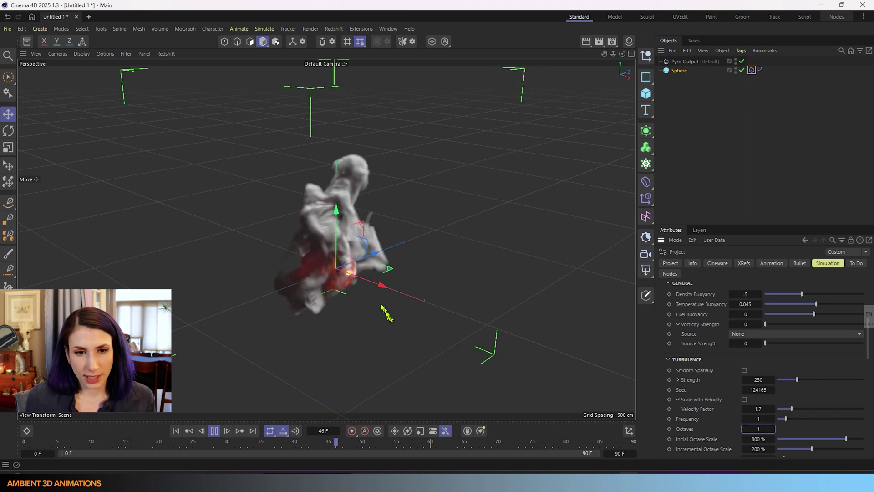
click(182, 431)
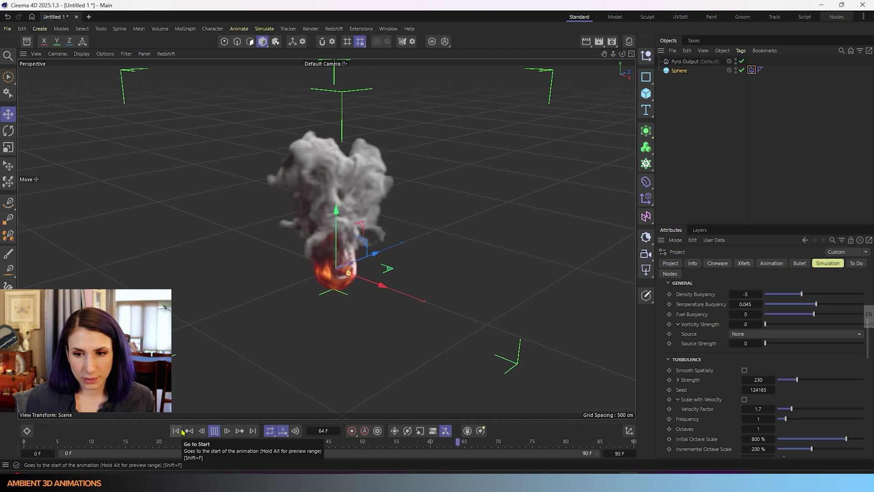
Raise the turbulence Octaves to 8.
click(773, 430)
click(773, 430)
click(773, 430)
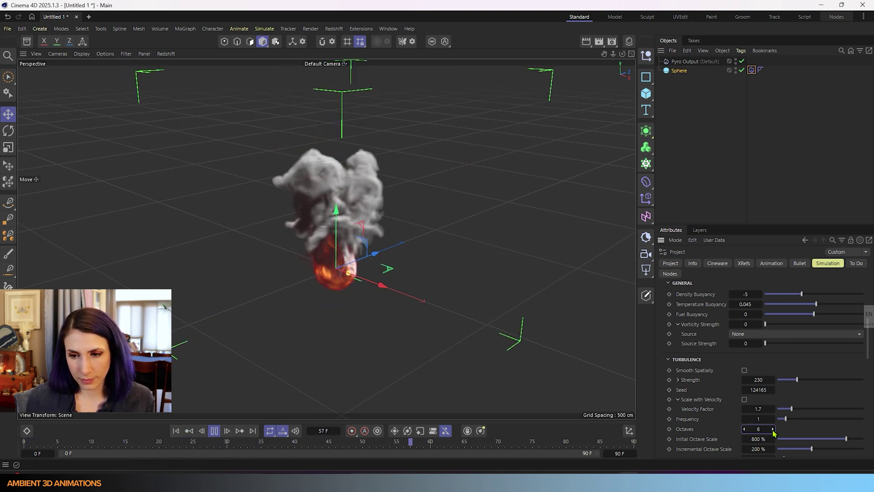
click(773, 430)
click(773, 430)
click(773, 431)
click(773, 431)
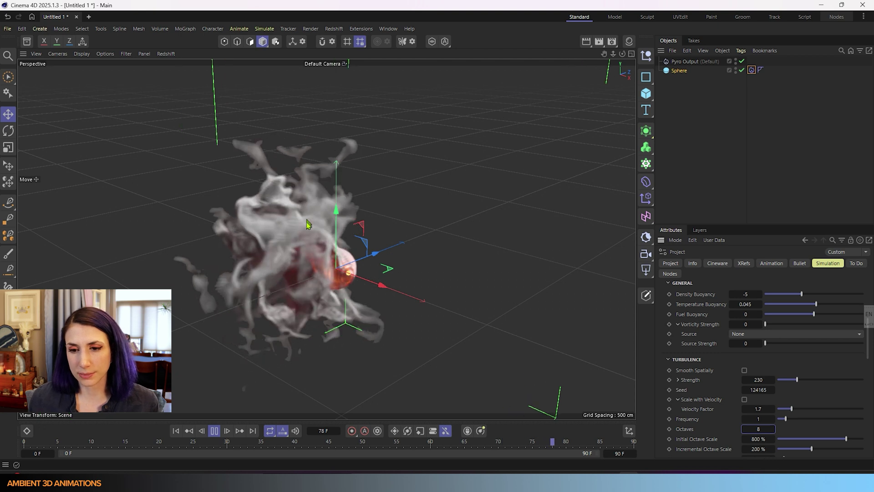
Try a turbulence Frequency of 6.2 and reset it to 1.
drag(772, 419, 800, 425)
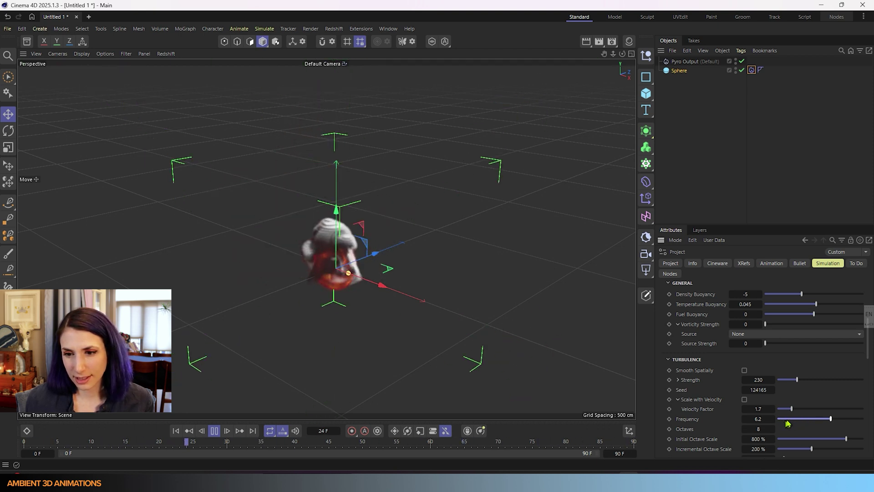
double_click(745, 420)
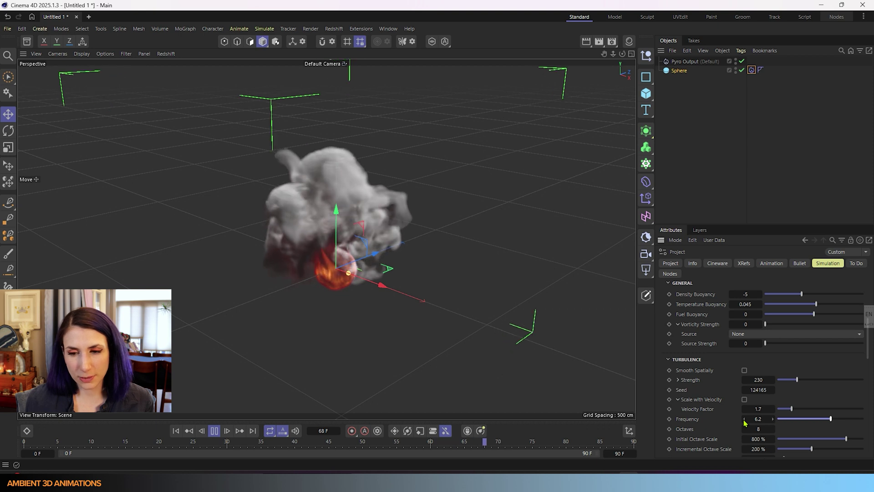
text(1)
key(Return)
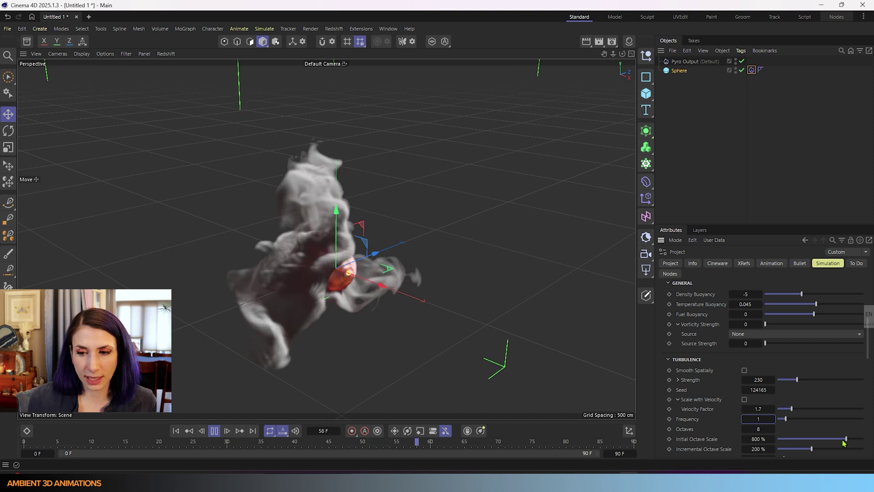
Vary the Initial Octave Scale and try Incremental Octave Scale values of 30% and 467%, replaying from the start.
drag(846, 439, 828, 439)
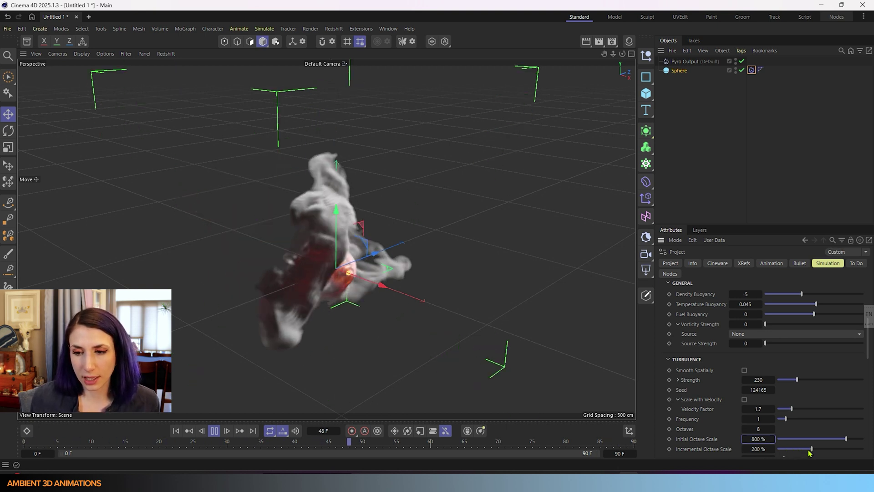
drag(812, 450, 810, 450)
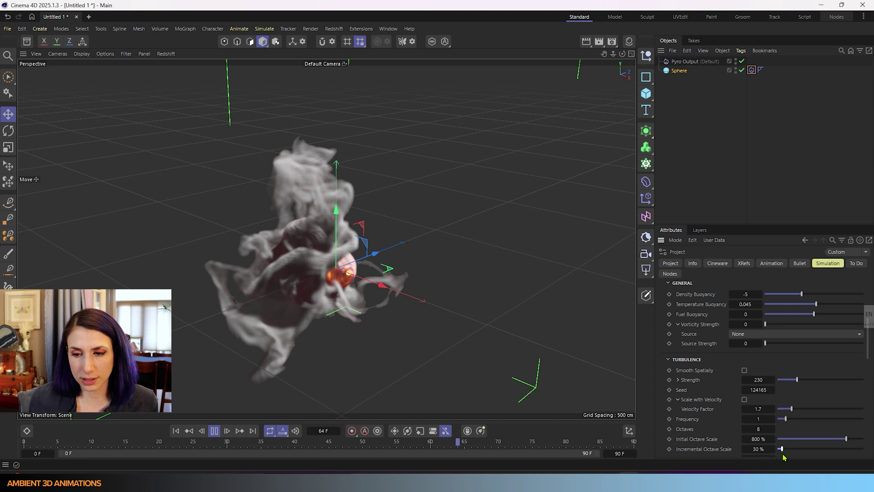
click(178, 432)
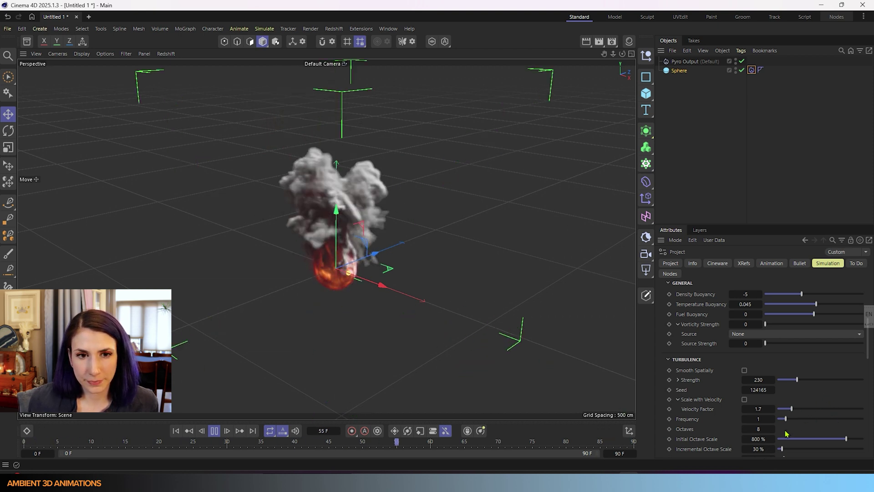
drag(781, 449, 797, 449)
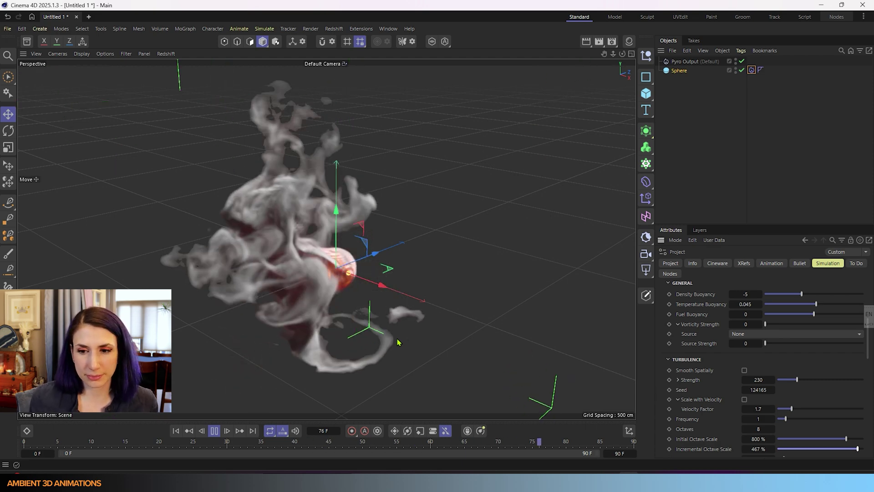
Reset the Incremental Octave Scale to 200% and try an Incremental Octave Strength of 0.4 from the first frame.
scroll(694, 415, down, 3)
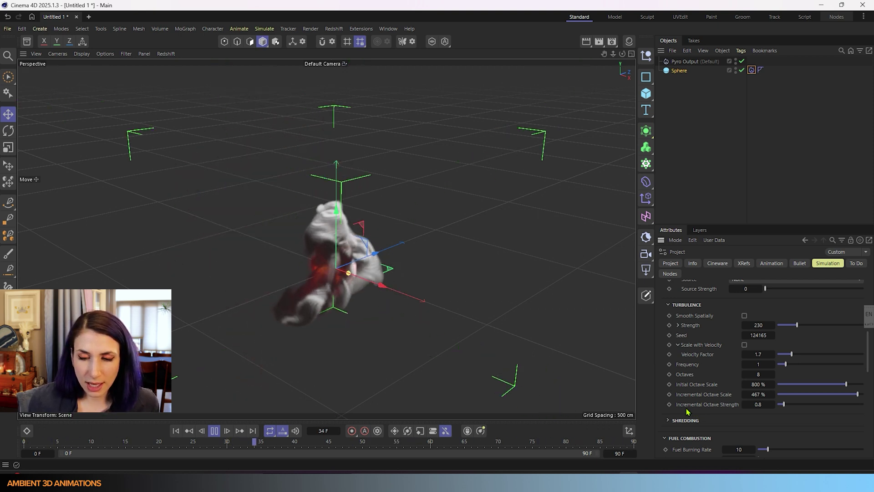
click(214, 431)
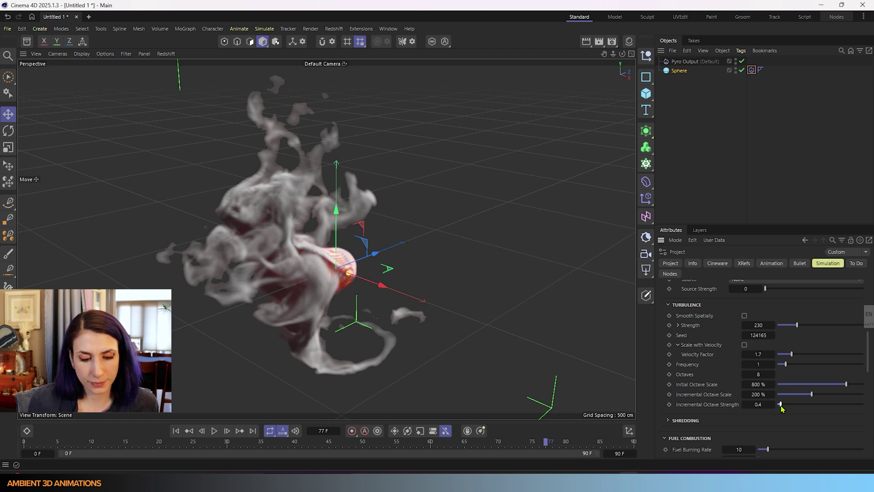
click(176, 431)
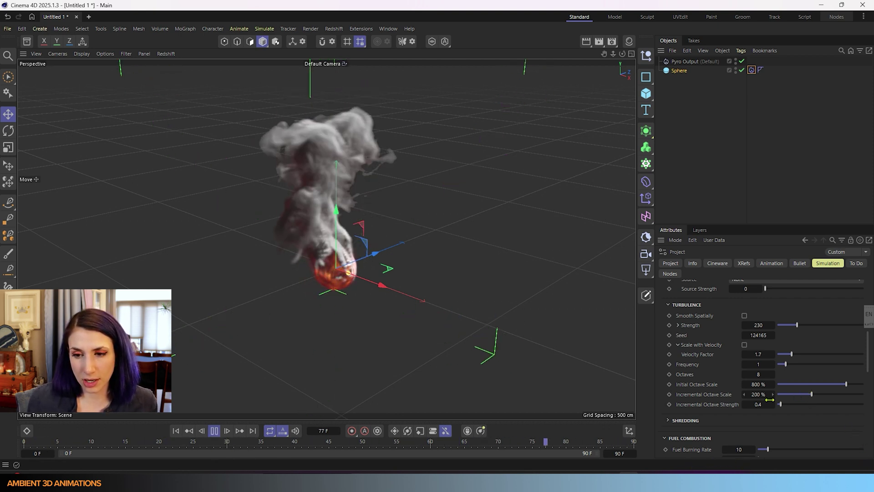
Test an Incremental Octave Strength of 2.4, reduce it to 1.2 and stop playback.
drag(780, 404, 785, 403)
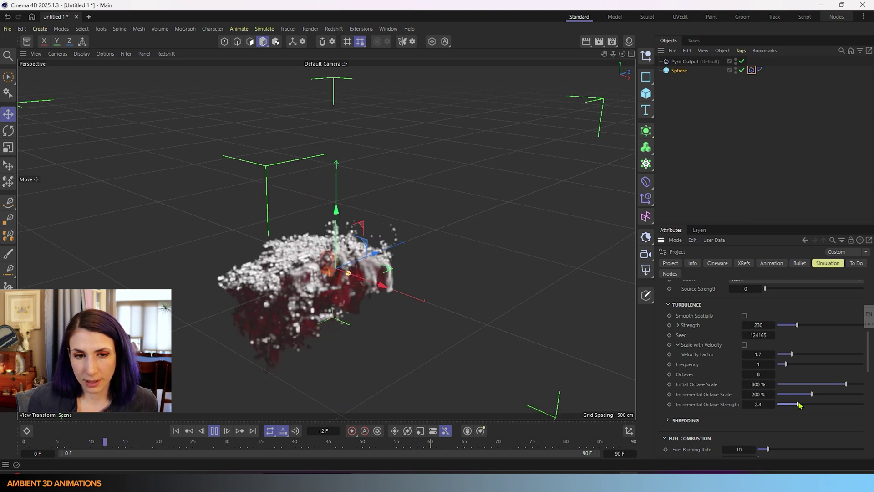
drag(800, 405, 794, 404)
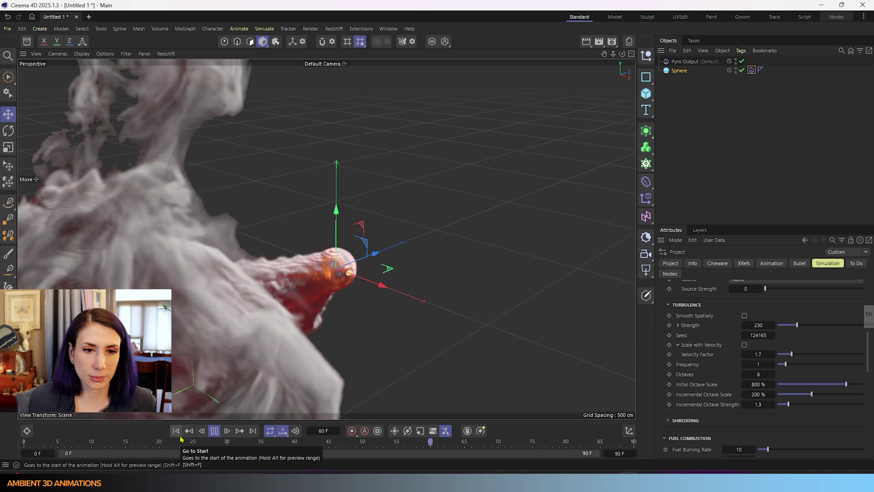
click(213, 431)
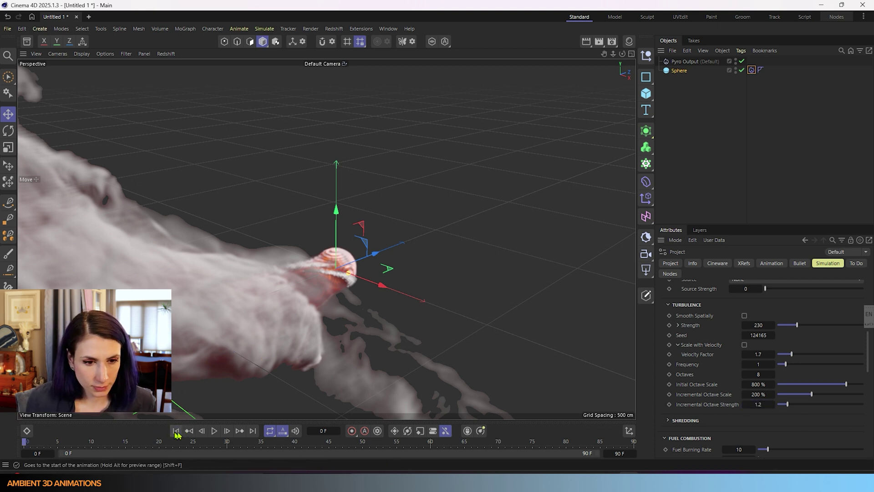
Play the simulation from the start and inspect the turbulent smoke's shape from other angles.
click(214, 431)
scroll(324, 315, down, 3)
alt+drag(324, 315, 298, 245)
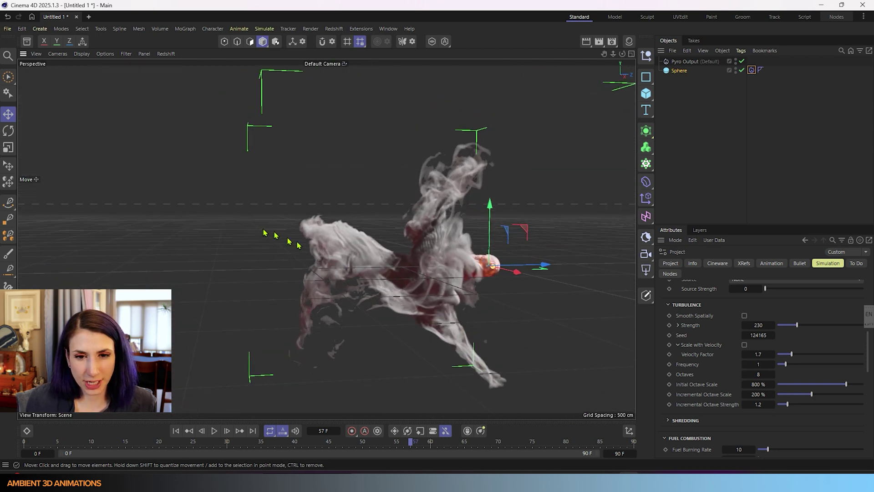
alt+drag(443, 328, 412, 314)
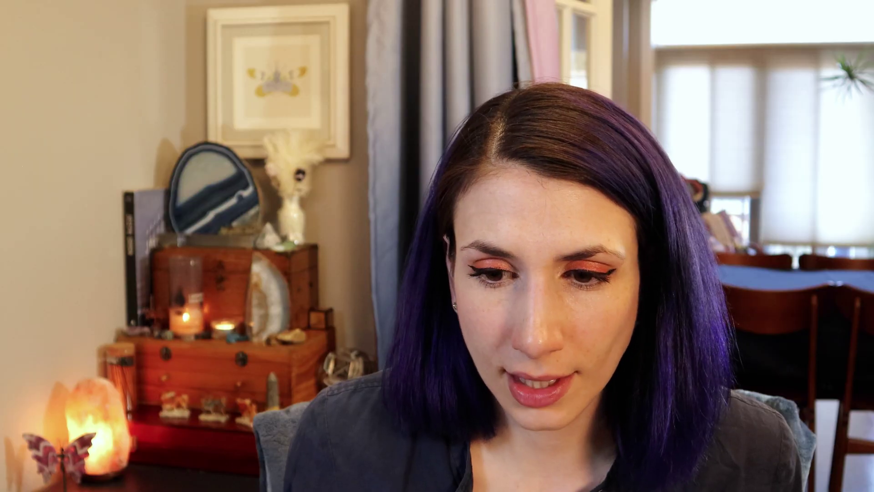